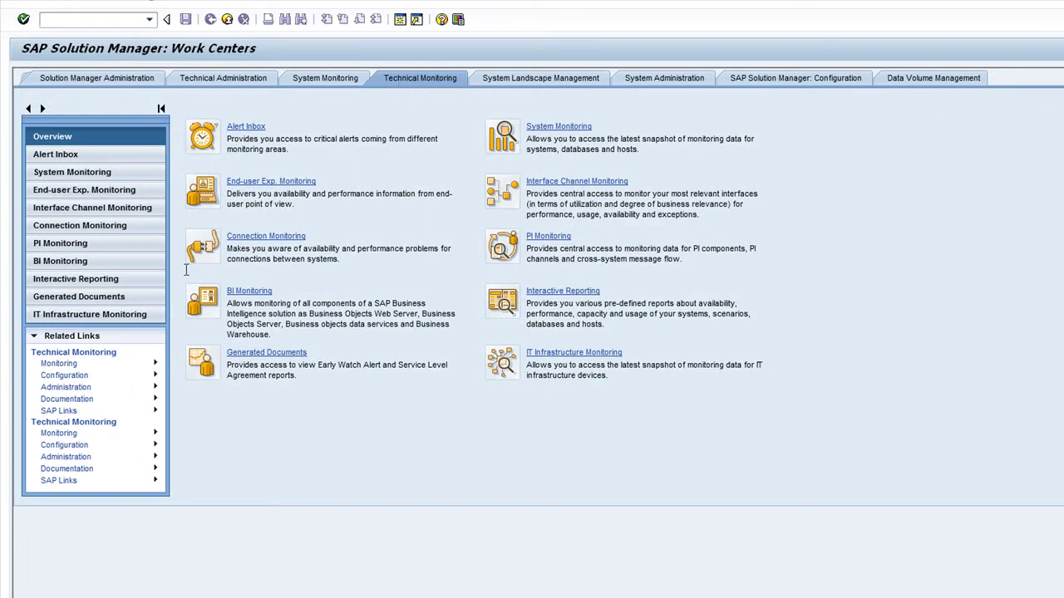
# In PI Monitoring, select the domain.00.svxapmel242 scenario and expand the Overview Monitor launch options
pyautogui.click(65, 224)
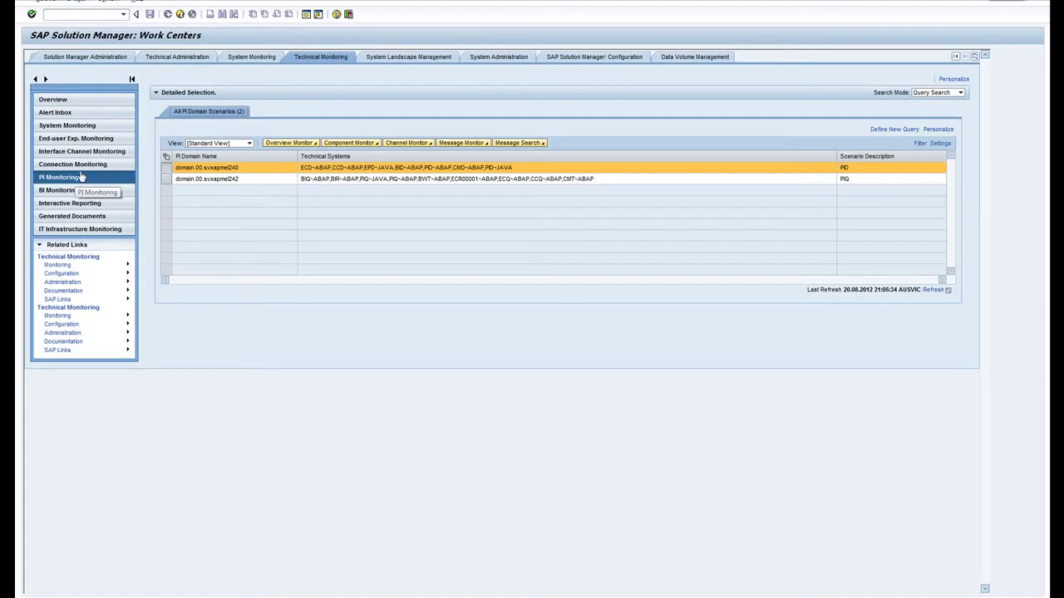
pyautogui.click(165, 180)
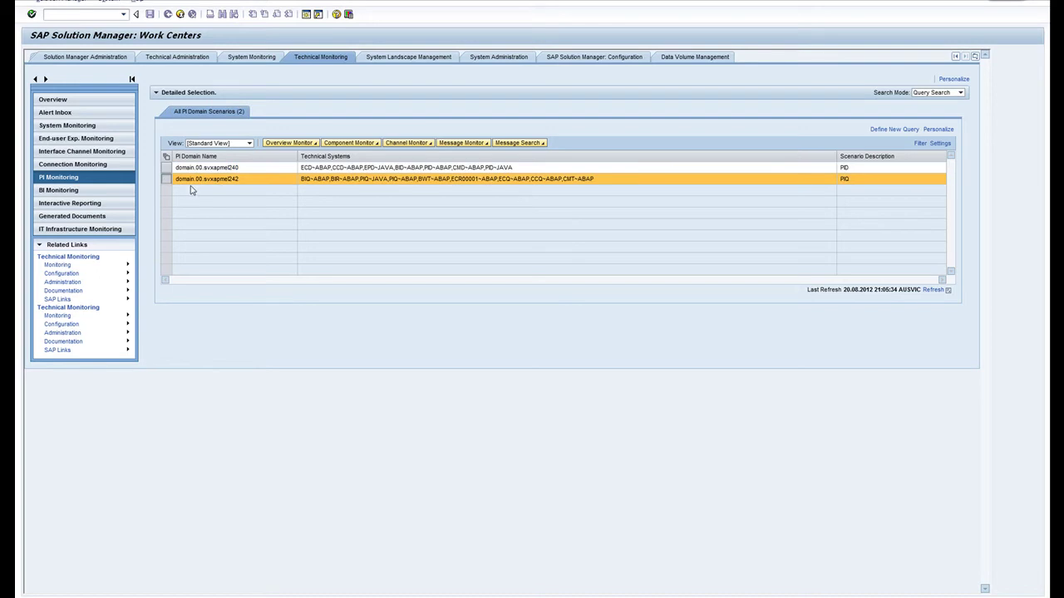
pyautogui.click(317, 143)
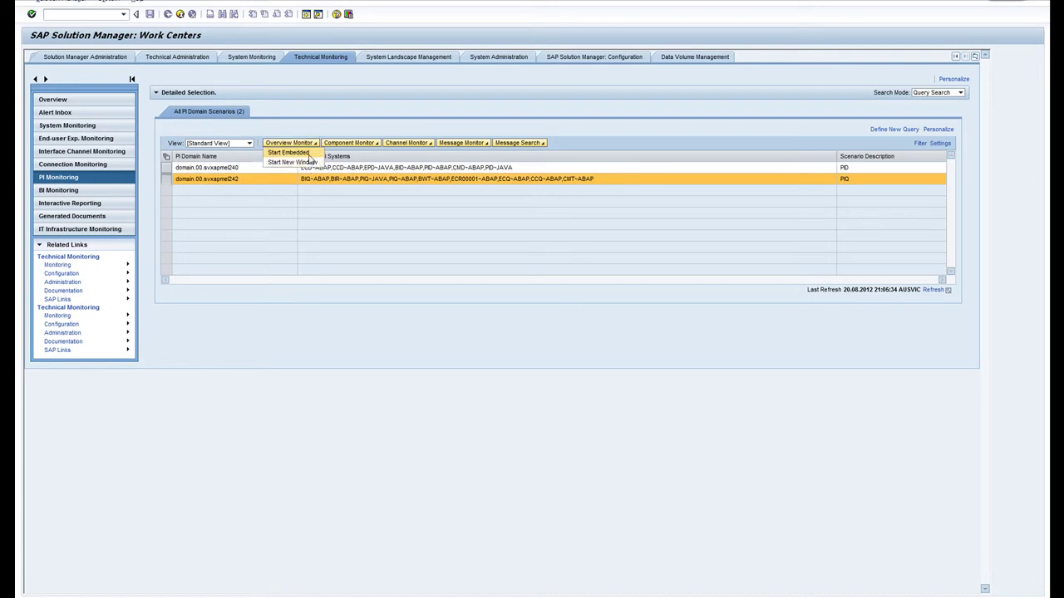
# Start the domain.00.svxapmel242 overview monitor, show its seven central components, and list the Adapter Engine alerts
pyautogui.click(312, 162)
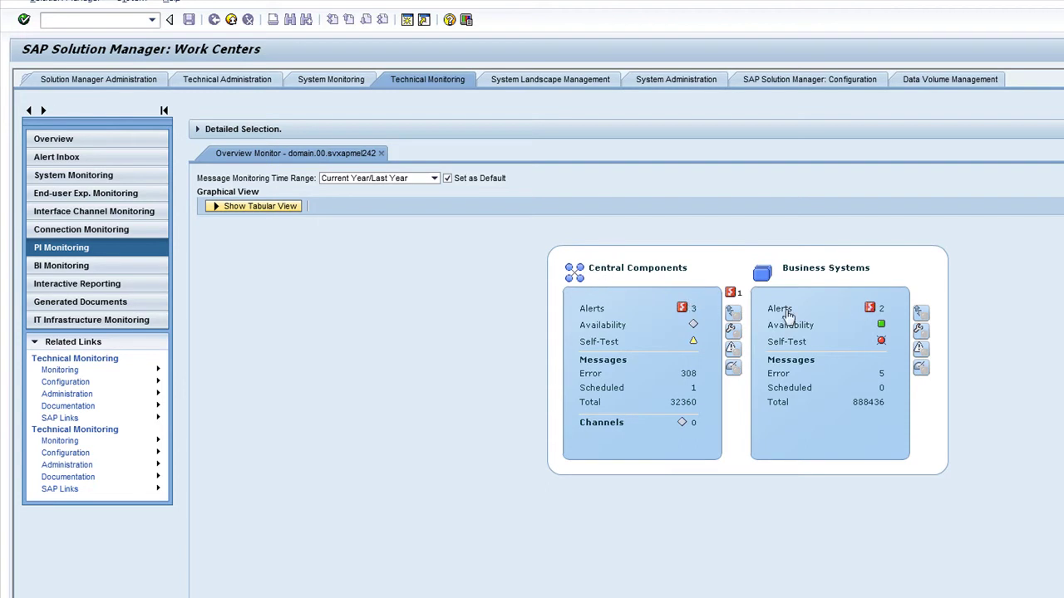
pyautogui.click(681, 309)
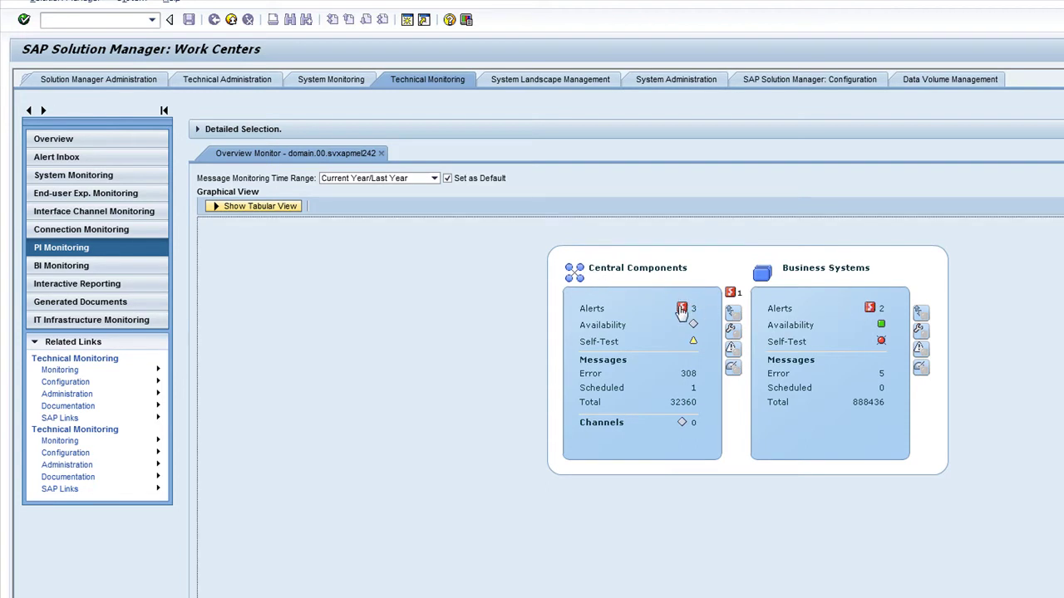
pyautogui.click(680, 309)
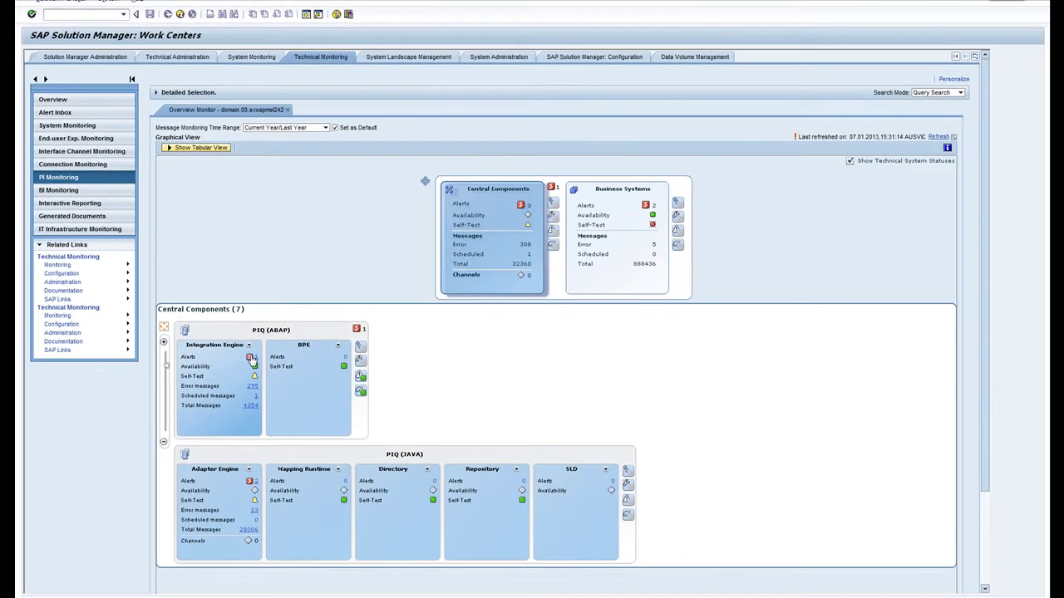
pyautogui.click(251, 484)
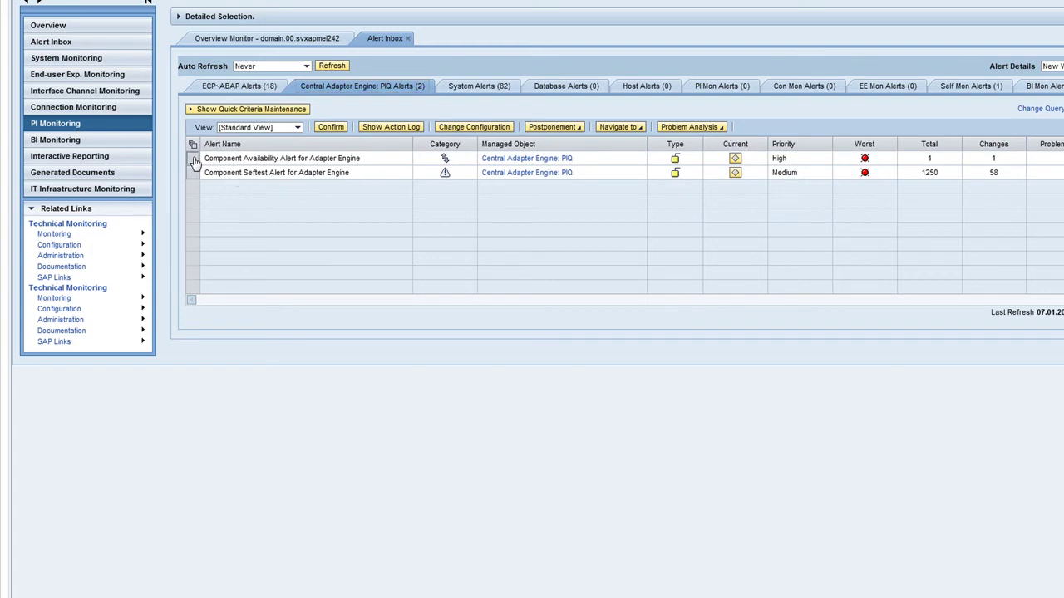
# Open the Transferred Component Availability Alert for the Adapter Engine in its own detail window
pyautogui.click(193, 162)
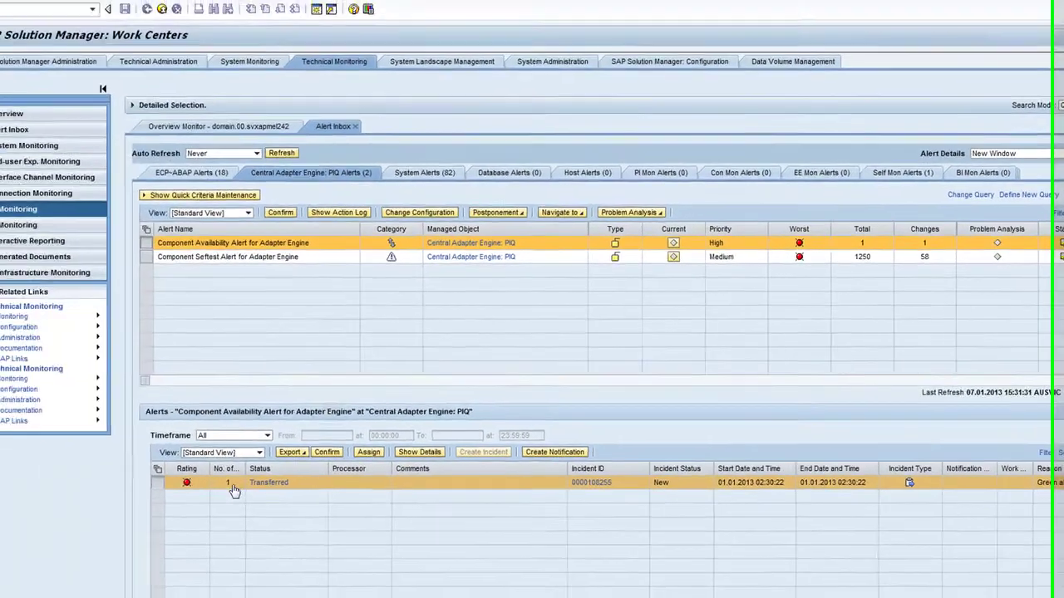
pyautogui.click(269, 482)
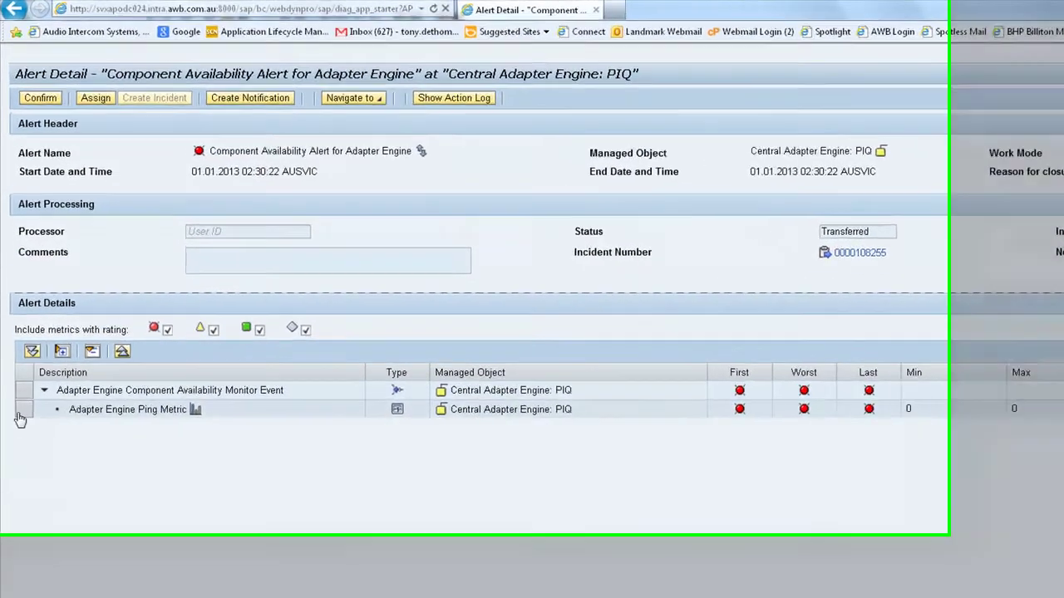
# Inspect the Adapter Engine Ping Metric history chart, then close the chart and alert detail windows
pyautogui.click(21, 358)
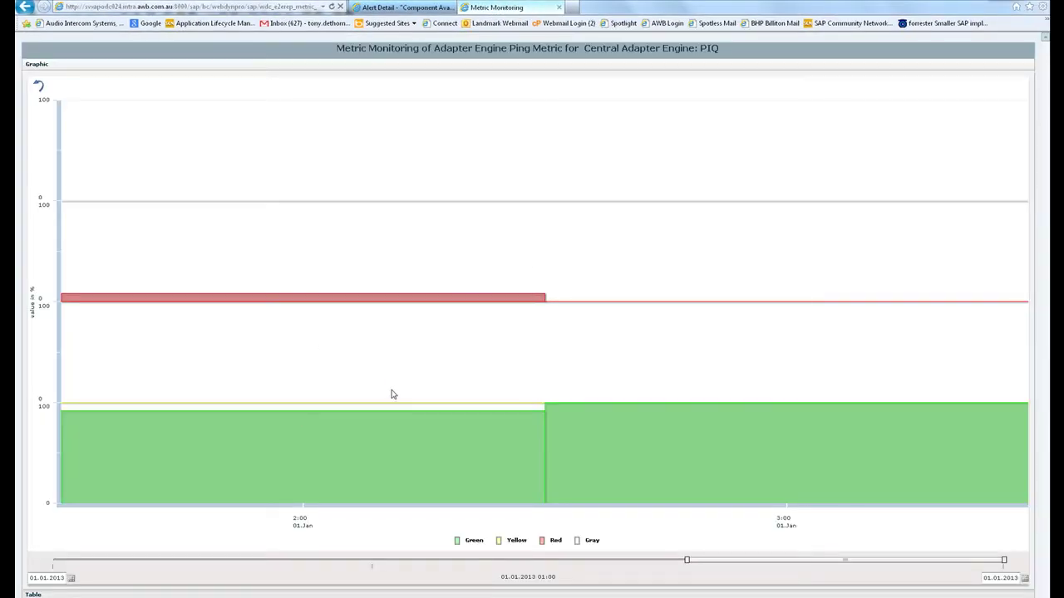
pyautogui.click(560, 7)
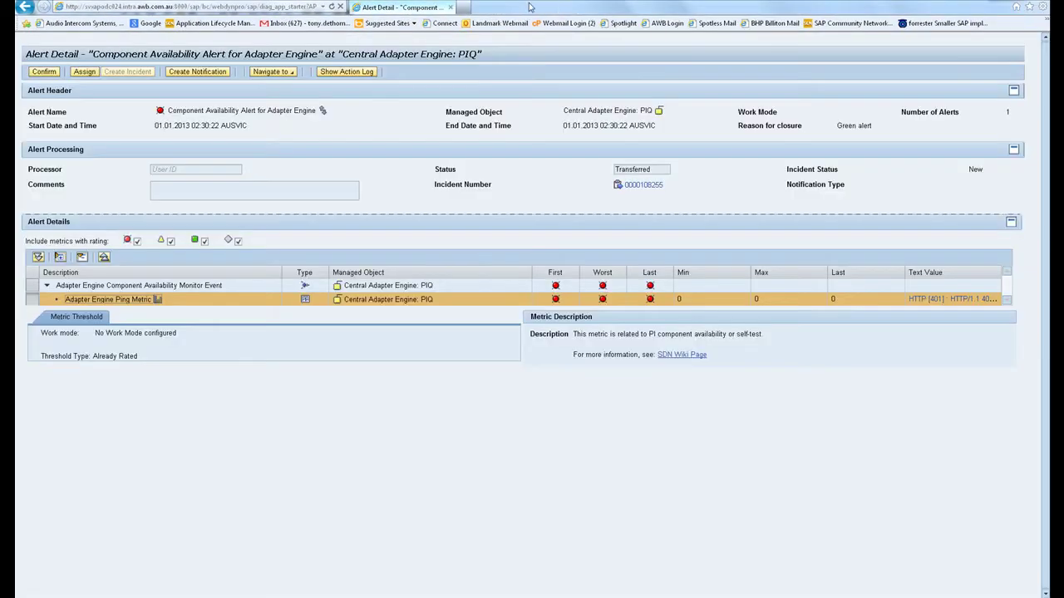
pyautogui.click(451, 8)
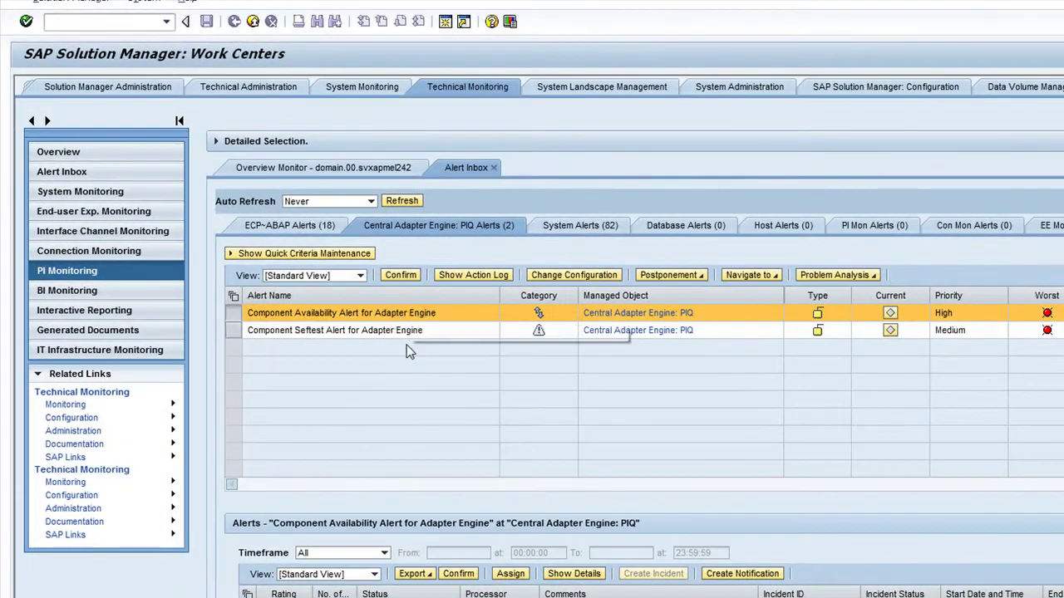
# Show the overview monitor as a table with Business Systems expanded into BIQ~ABAP, CCQ~ABAP, ECQ~ABAP
pyautogui.click(493, 167)
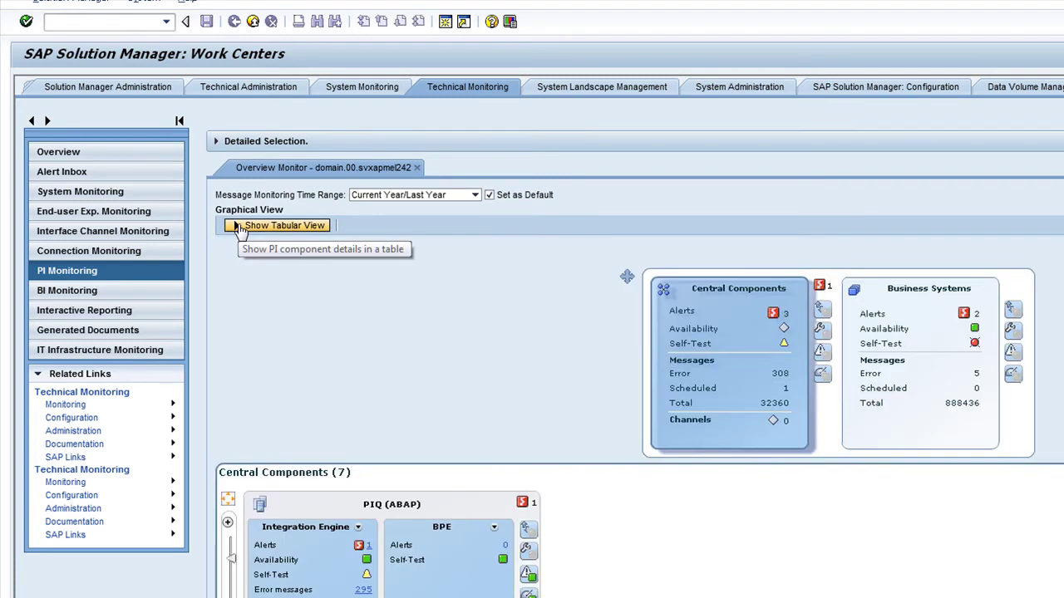
pyautogui.click(238, 227)
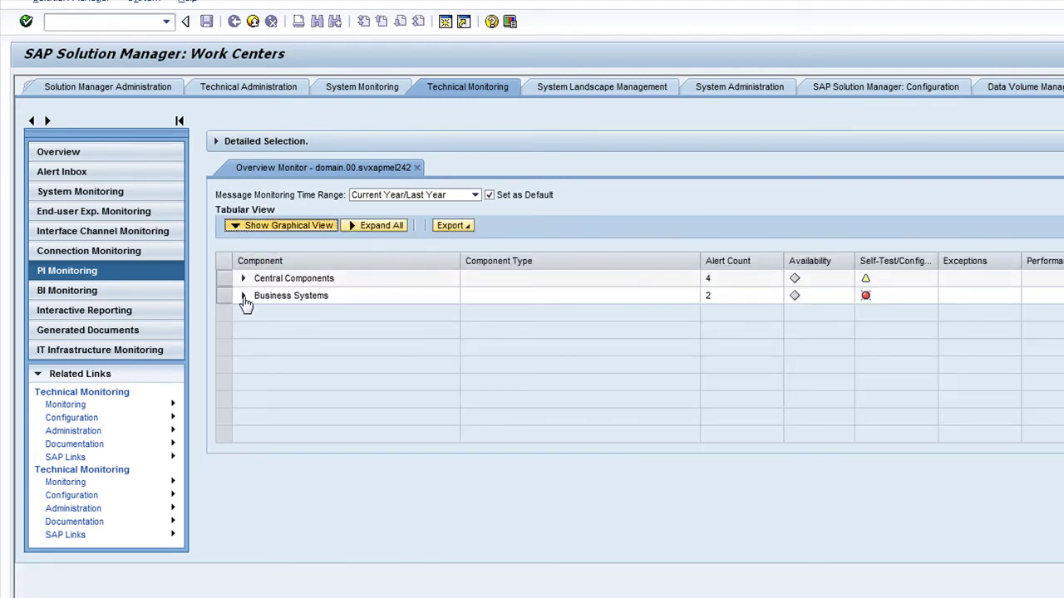
pyautogui.click(243, 297)
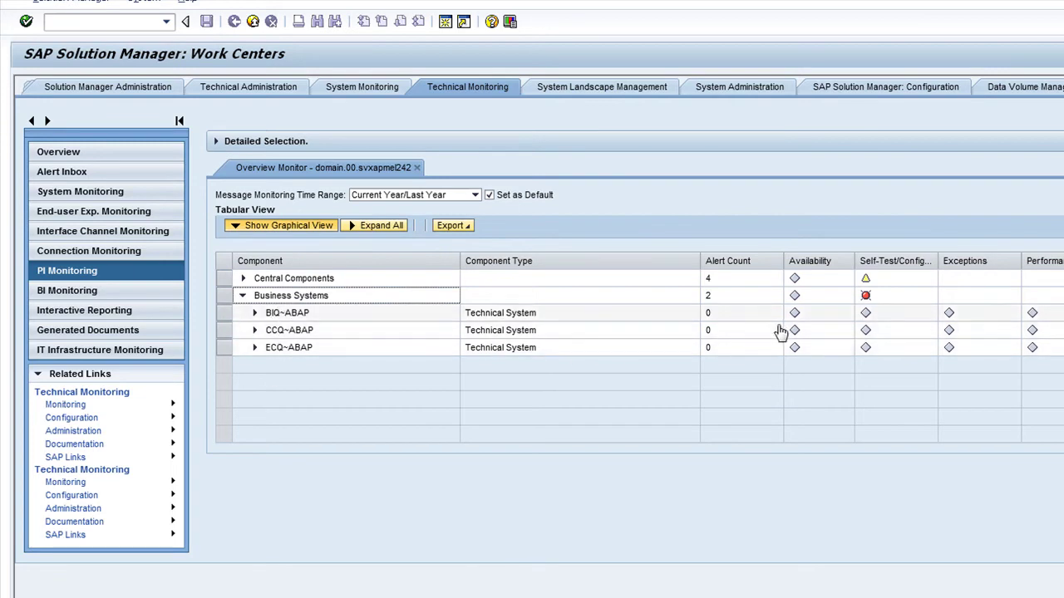
# Launch the Component Monitor embedded for domain.00.svxapmel242 after closing the Overview Monitor
pyautogui.click(417, 168)
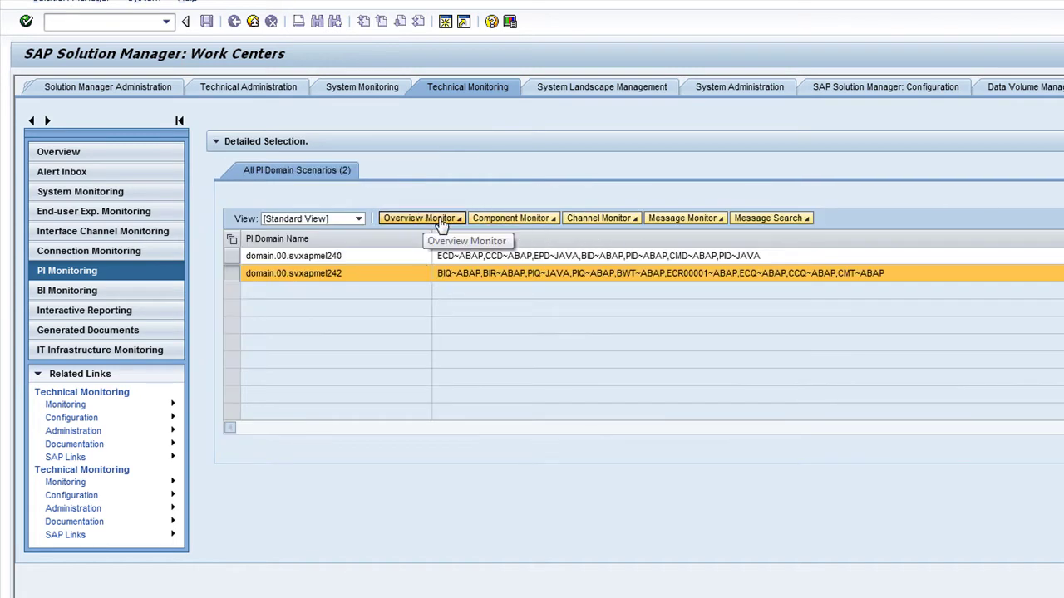
pyautogui.click(548, 222)
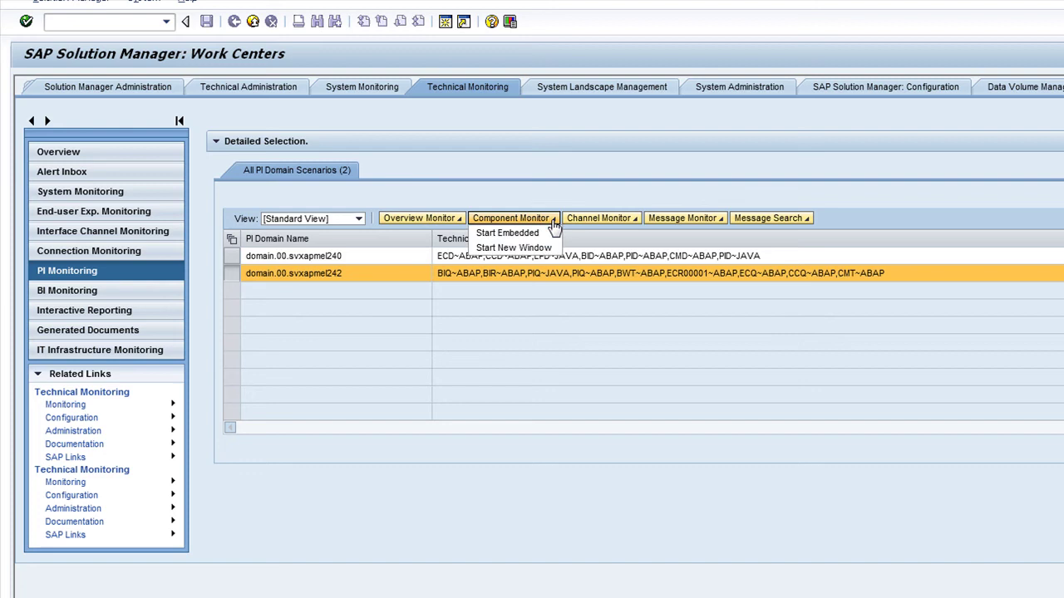
pyautogui.click(509, 234)
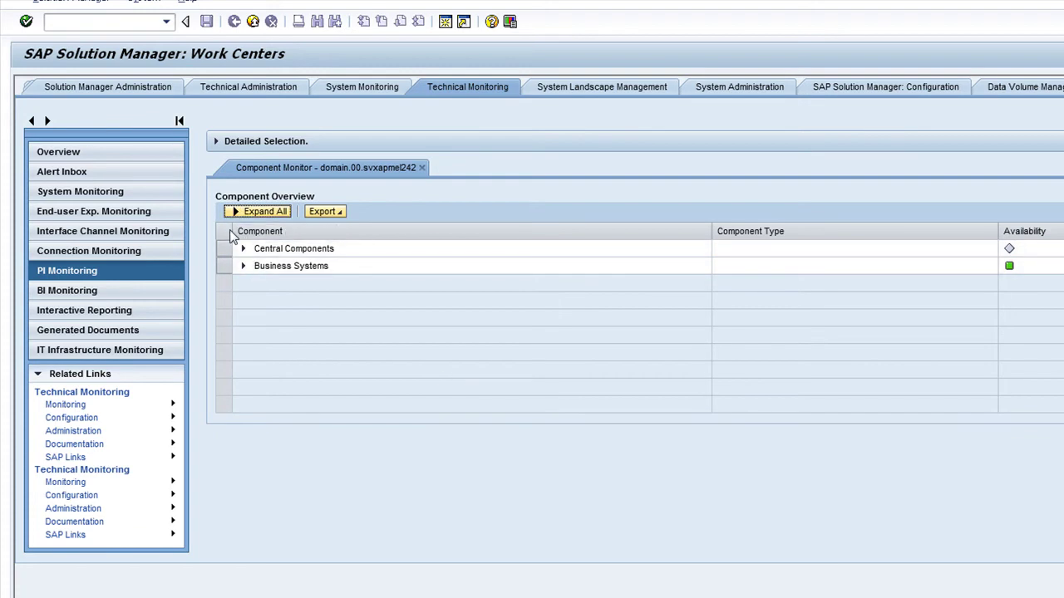
# Expand all components and view the ABAP Proxy: BIQ_500 self-test results
pyautogui.click(228, 272)
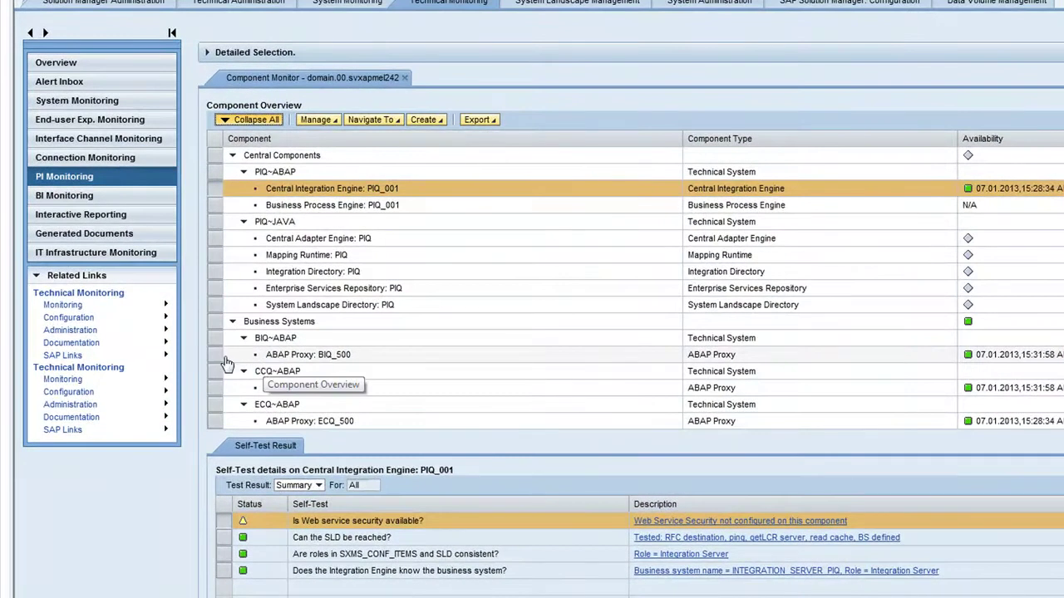
pyautogui.click(219, 355)
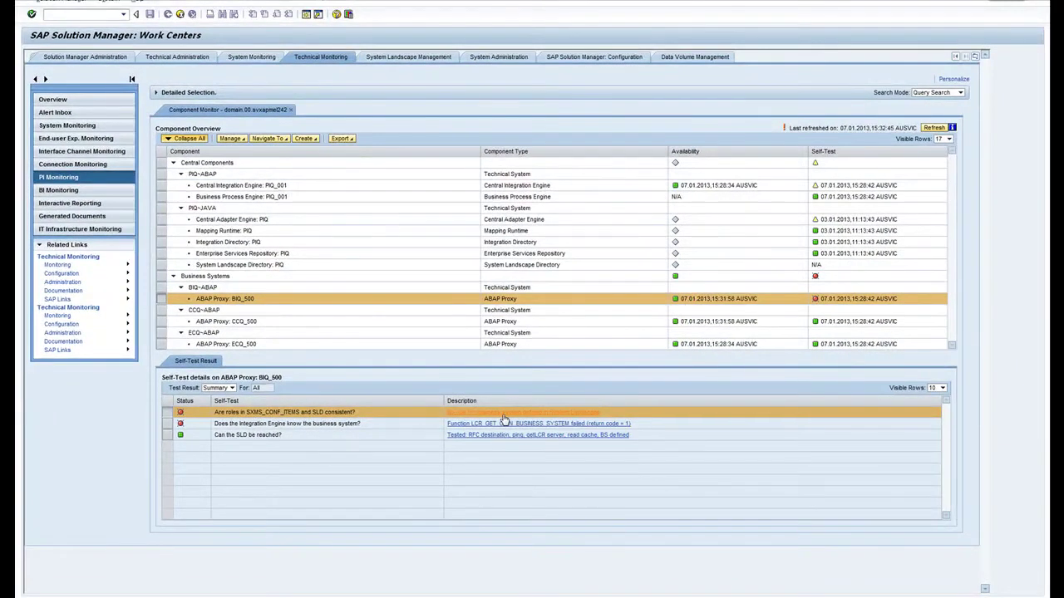
# Review the Navigate To targets, then close the Component Monitor tab
pyautogui.click(284, 139)
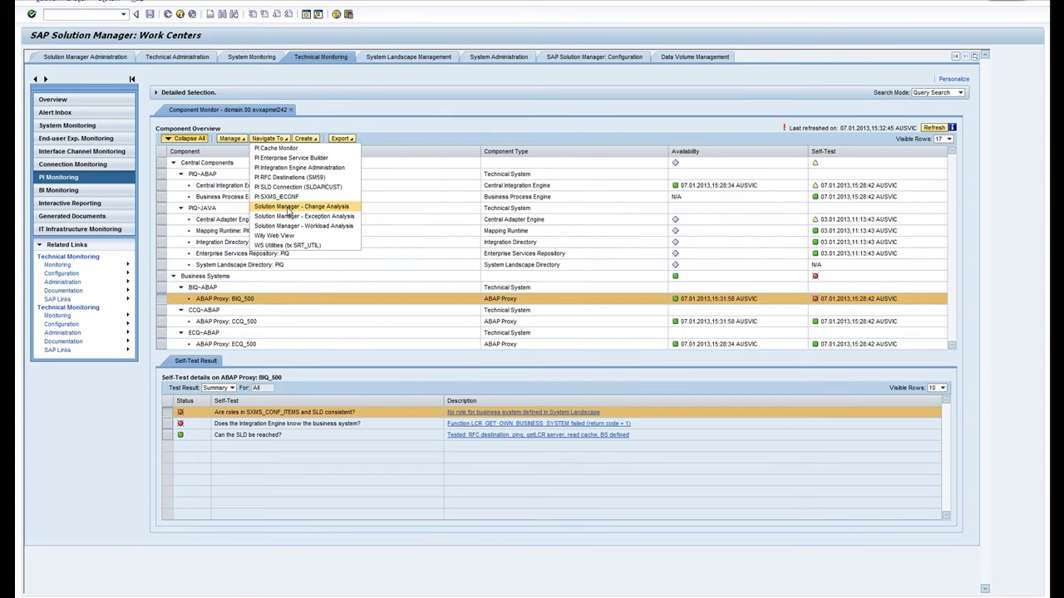
pyautogui.click(290, 110)
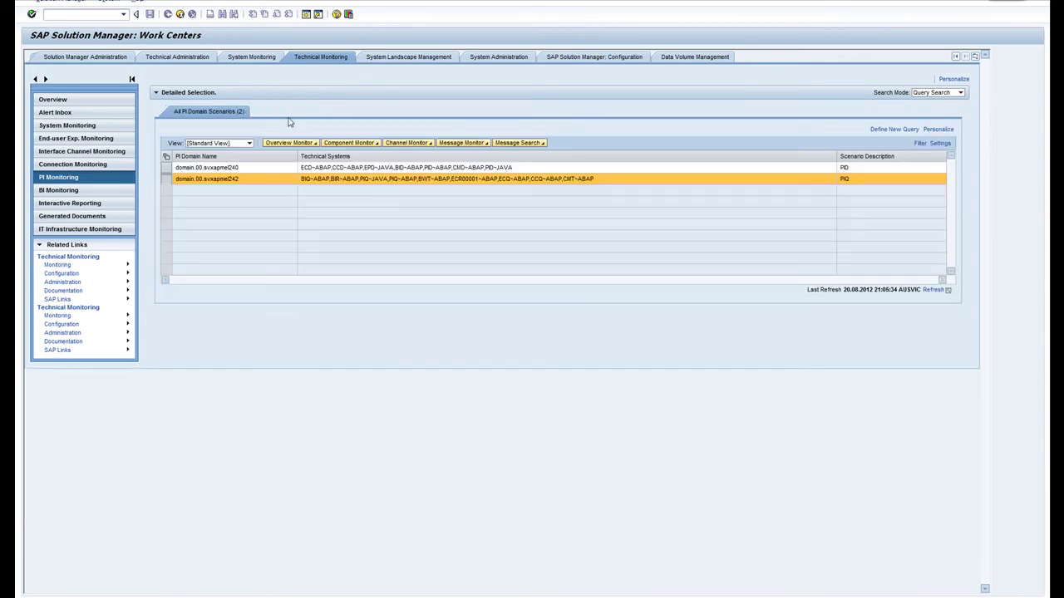
# Start the message monitor embedded with the time range set to Current Year/Last Year
pyautogui.click(485, 142)
pyautogui.click(483, 154)
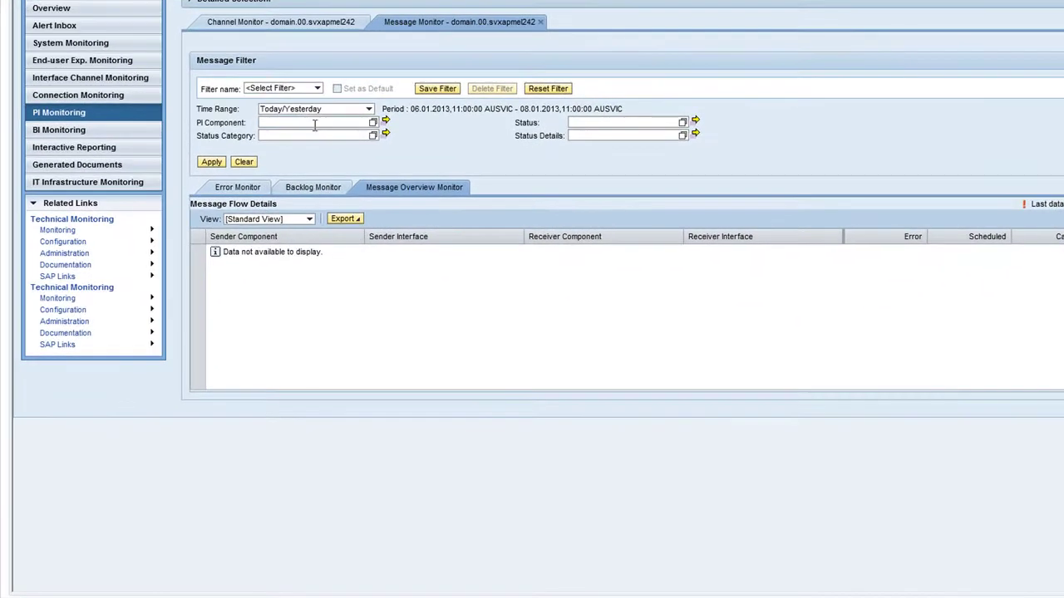
pyautogui.click(369, 109)
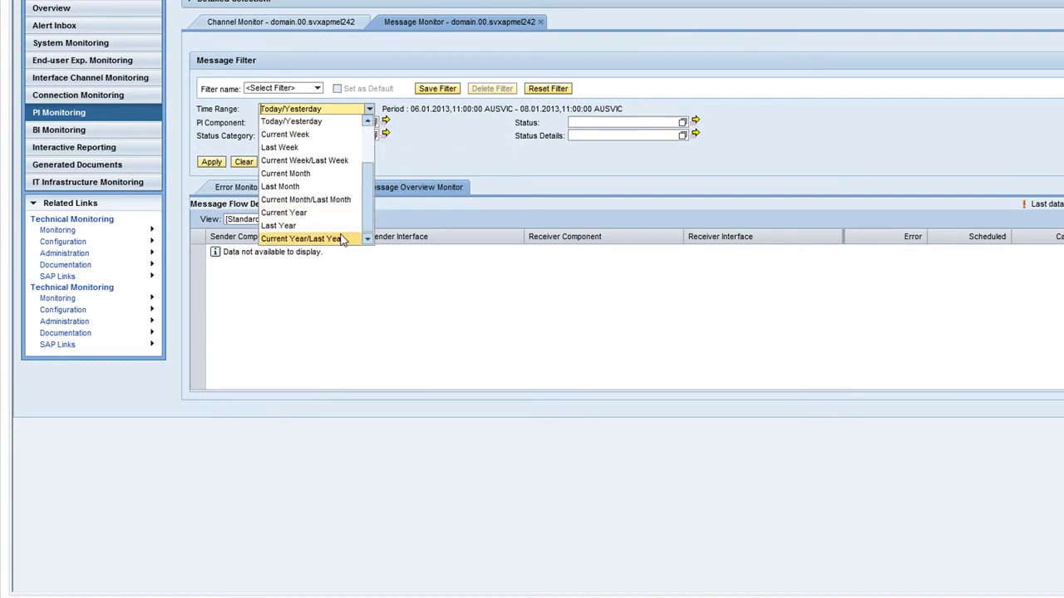
pyautogui.click(343, 238)
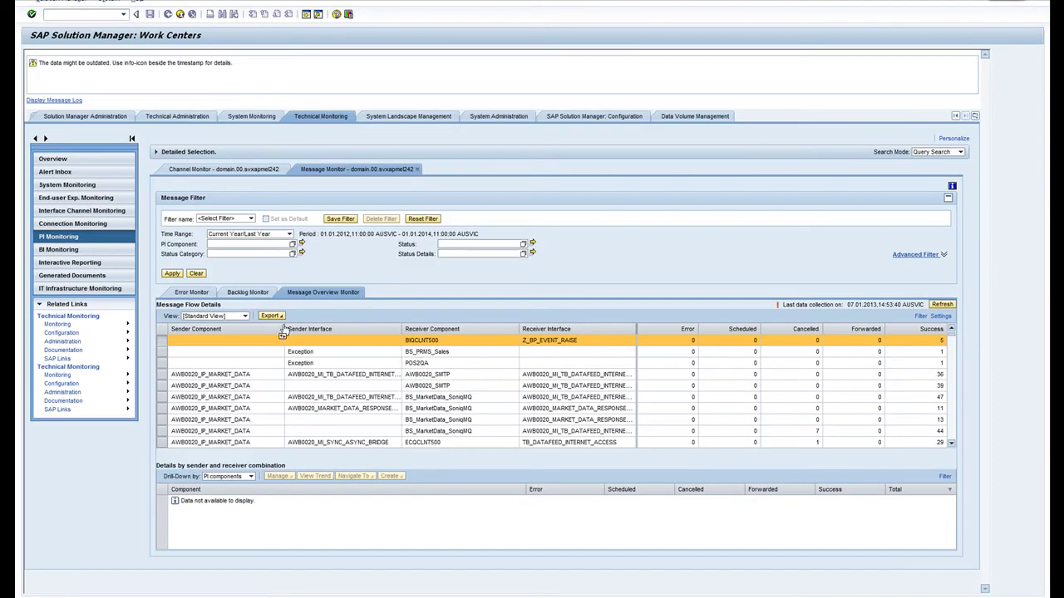
# Sort message flows by errors descending, view the ECPCLNT500 breakdown, and open the backlog of scheduled messages
pyautogui.click(678, 330)
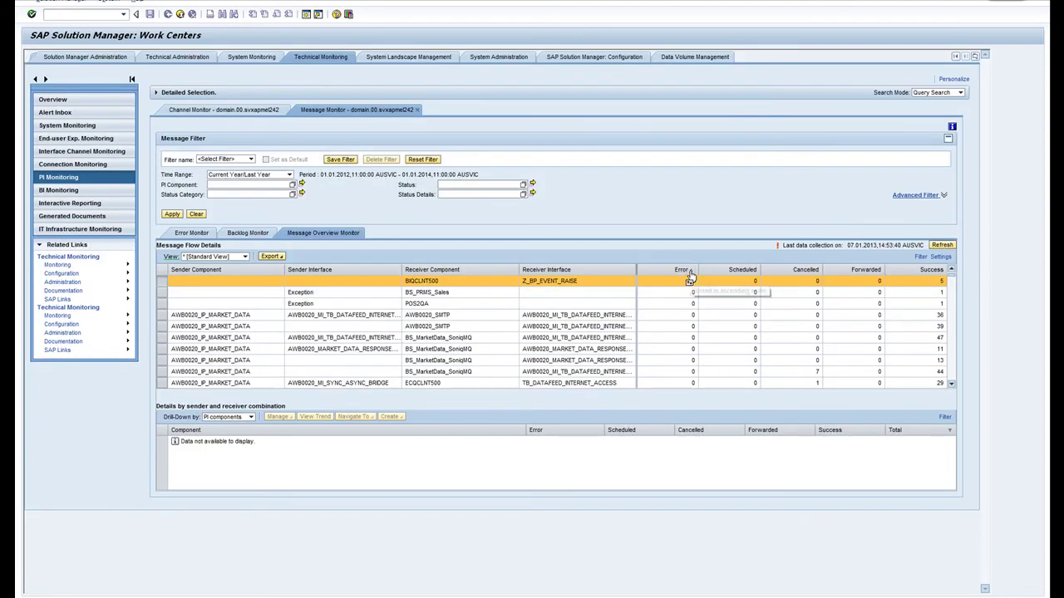
pyautogui.click(690, 272)
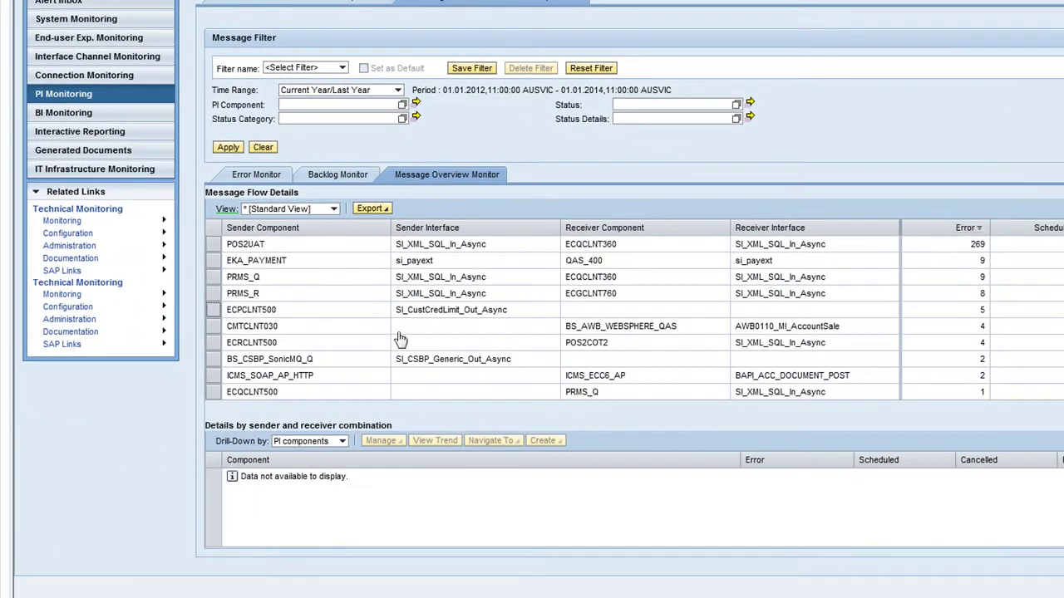
pyautogui.click(471, 316)
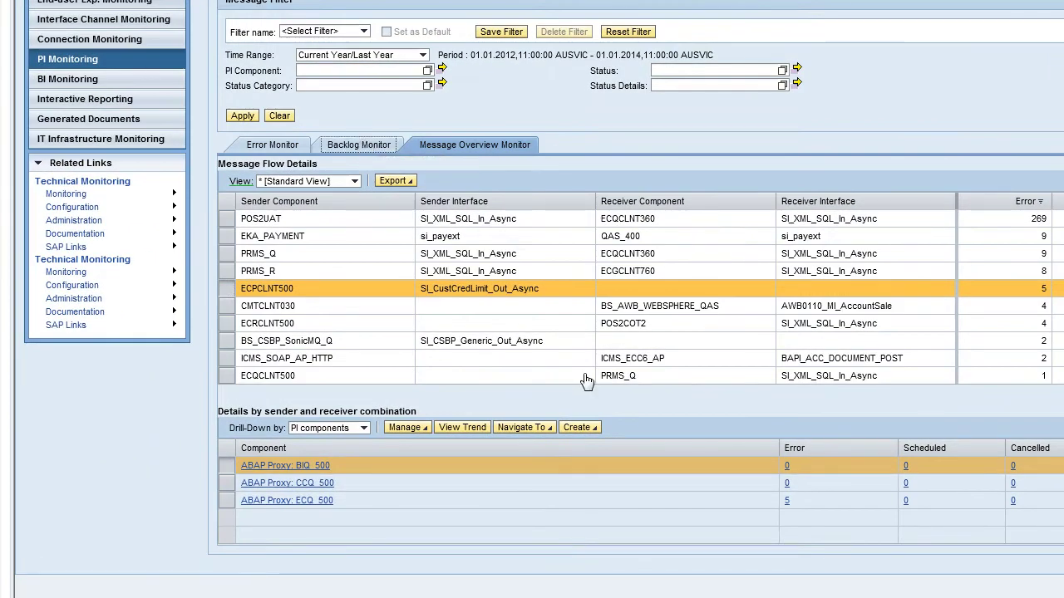
pyautogui.click(585, 377)
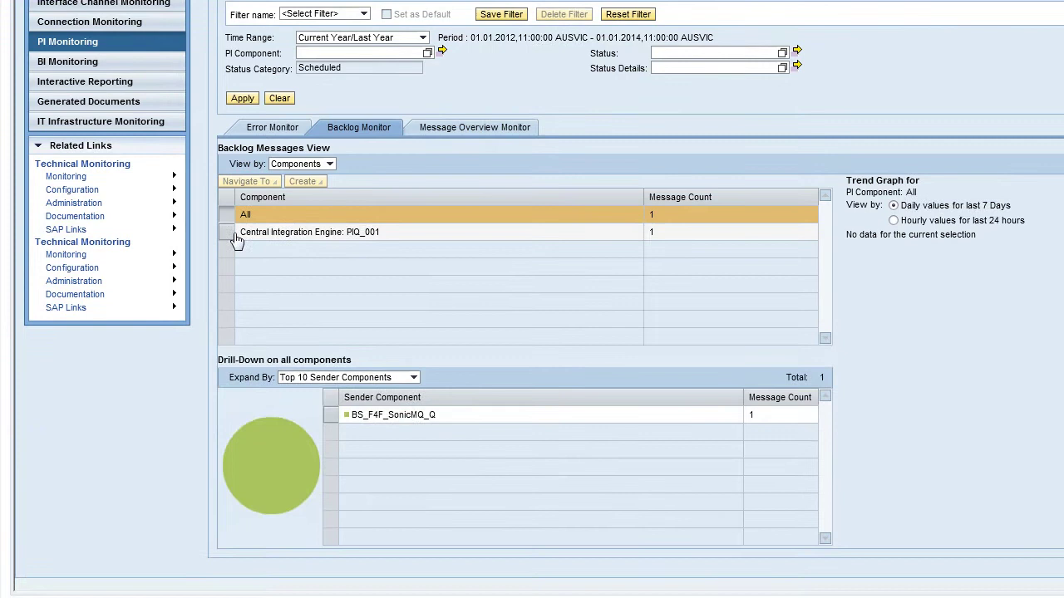
# Group the Backlog Monitor's scheduled messages by Status
pyautogui.click(330, 164)
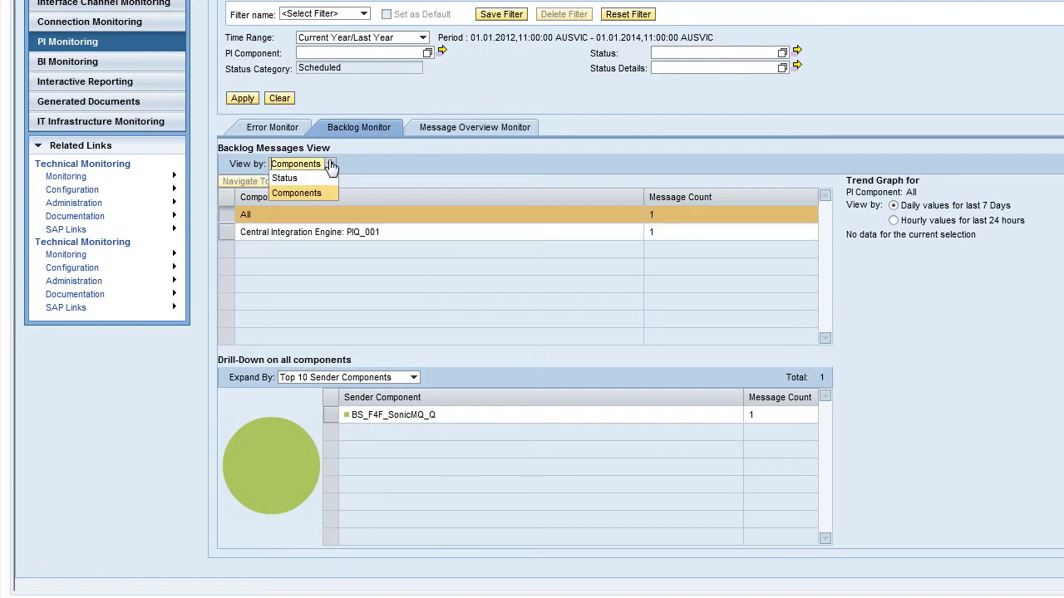
pyautogui.click(308, 175)
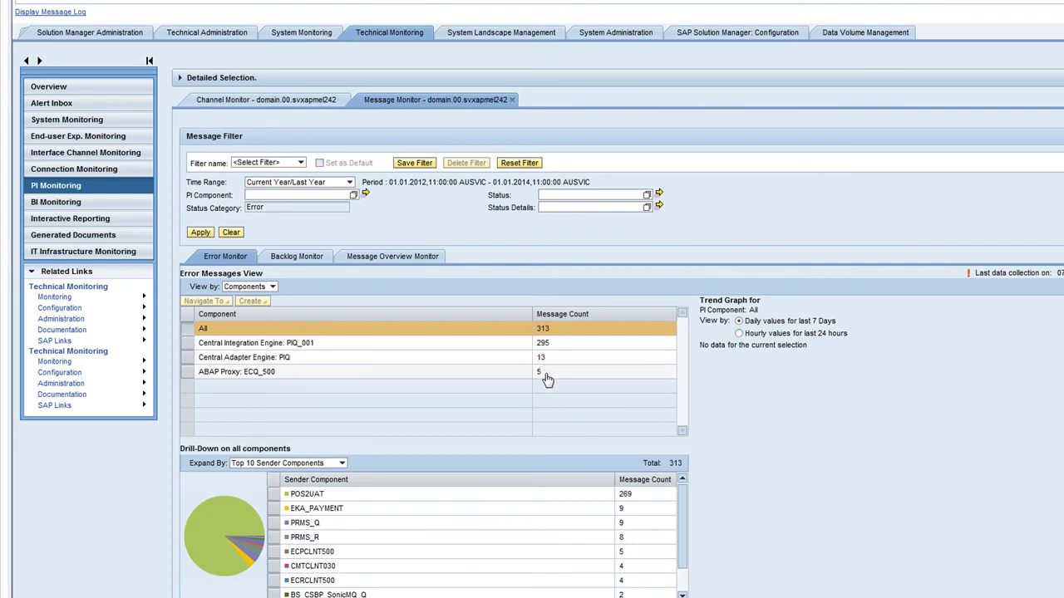
# In the Error Monitor, group the error messages by Status instead of by component
pyautogui.moveTo(247, 560)
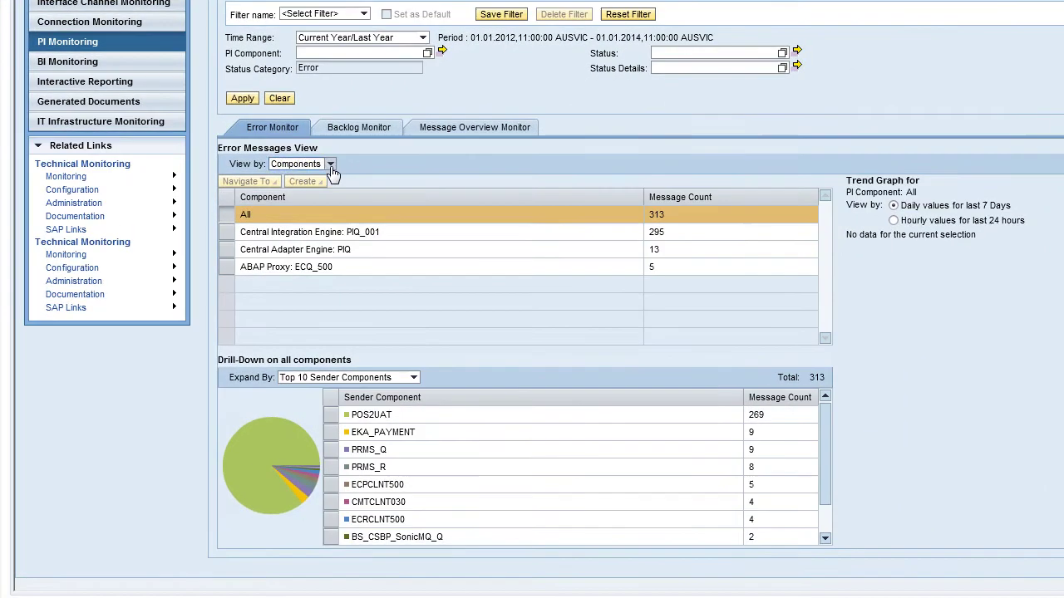
pyautogui.click(230, 317)
pyautogui.click(311, 178)
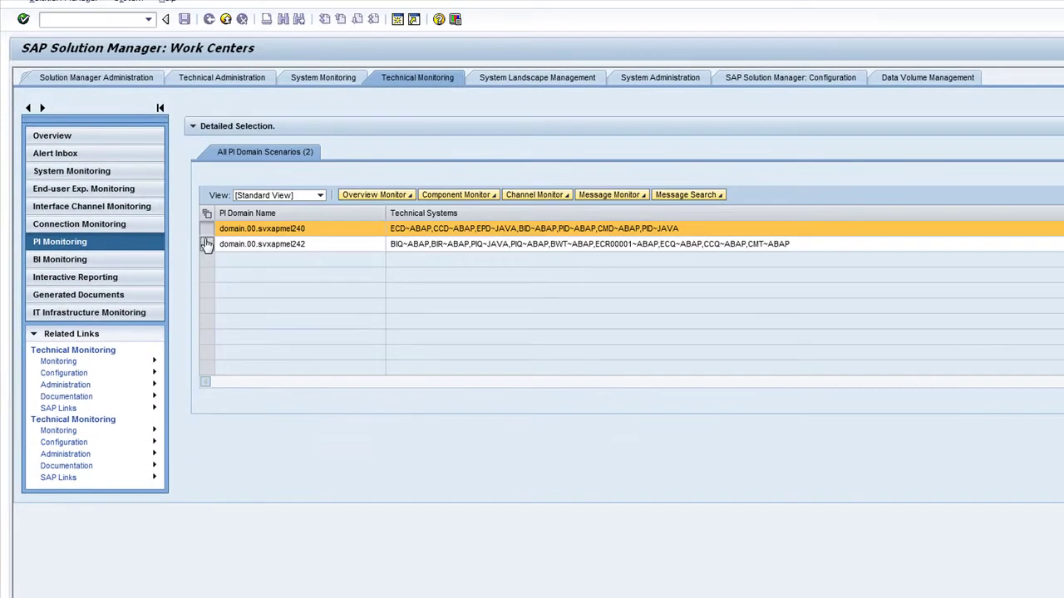
# Try embedded Message Search for domain.00.svxapmel242, then close the unsupported tab
pyautogui.click(206, 244)
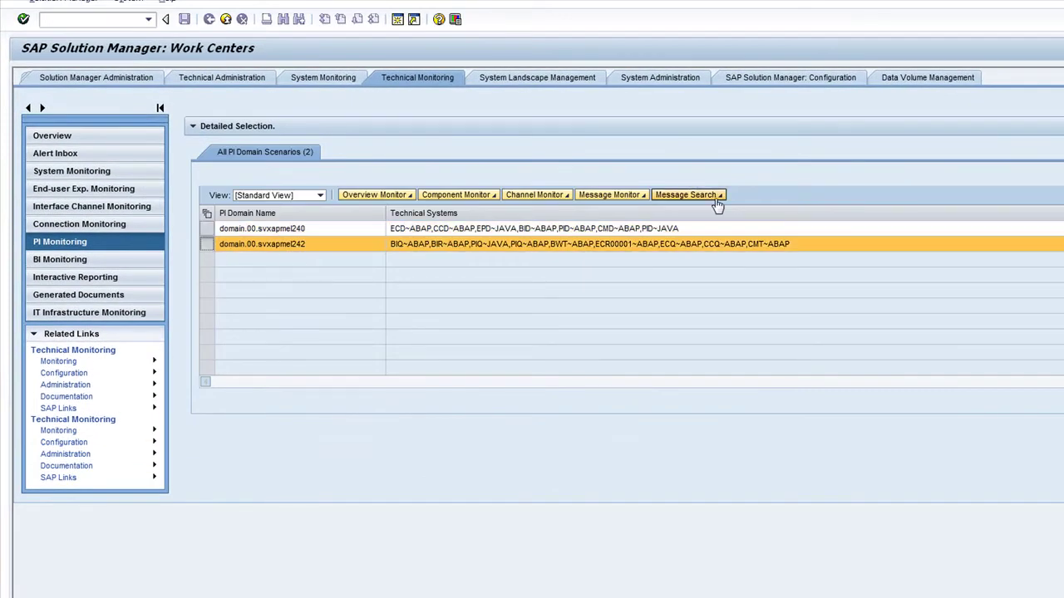
pyautogui.click(718, 198)
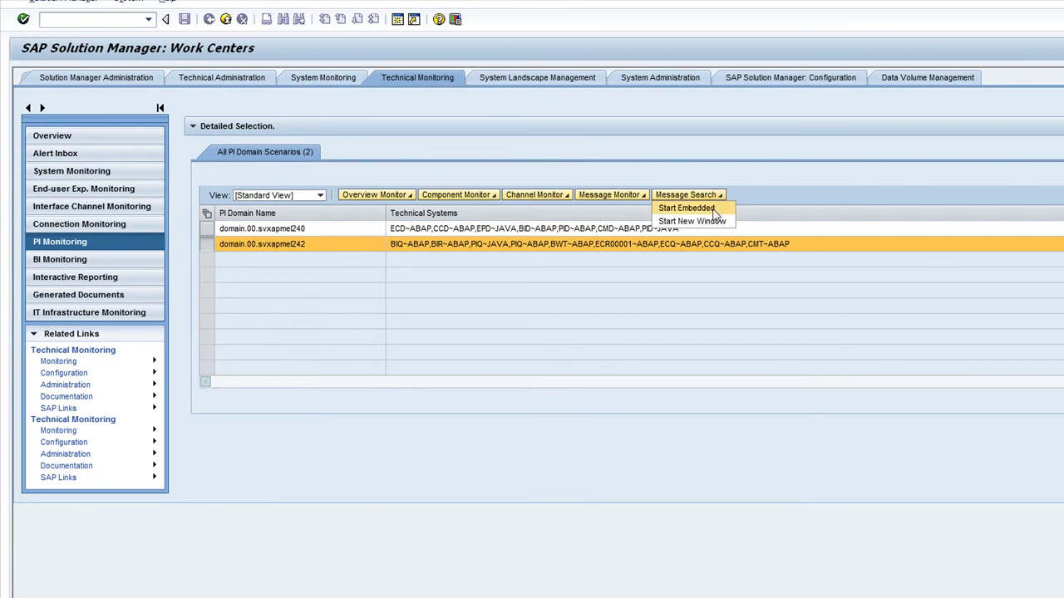
pyautogui.click(715, 209)
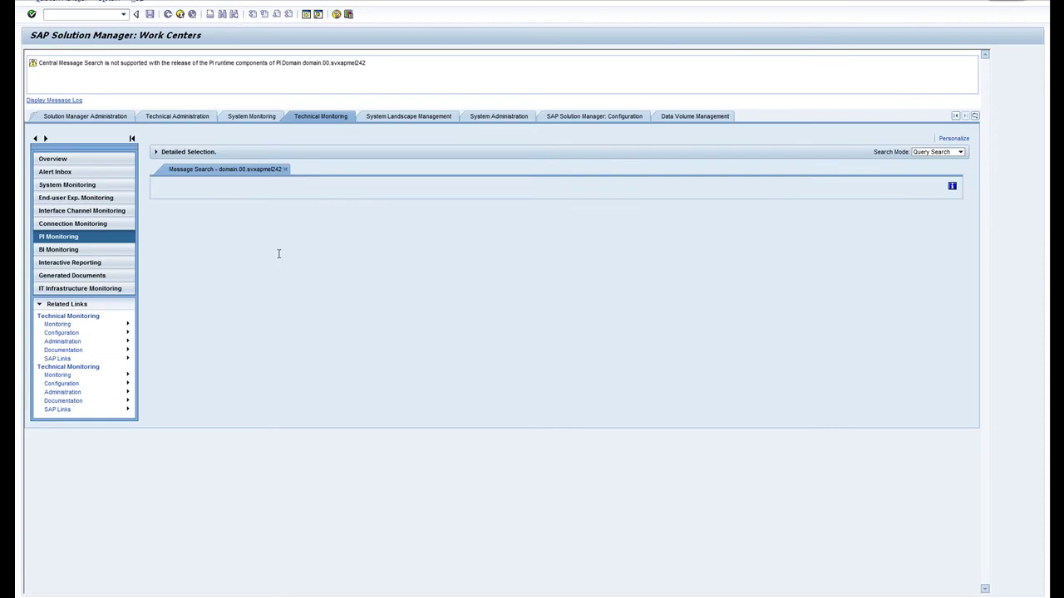
pyautogui.click(285, 170)
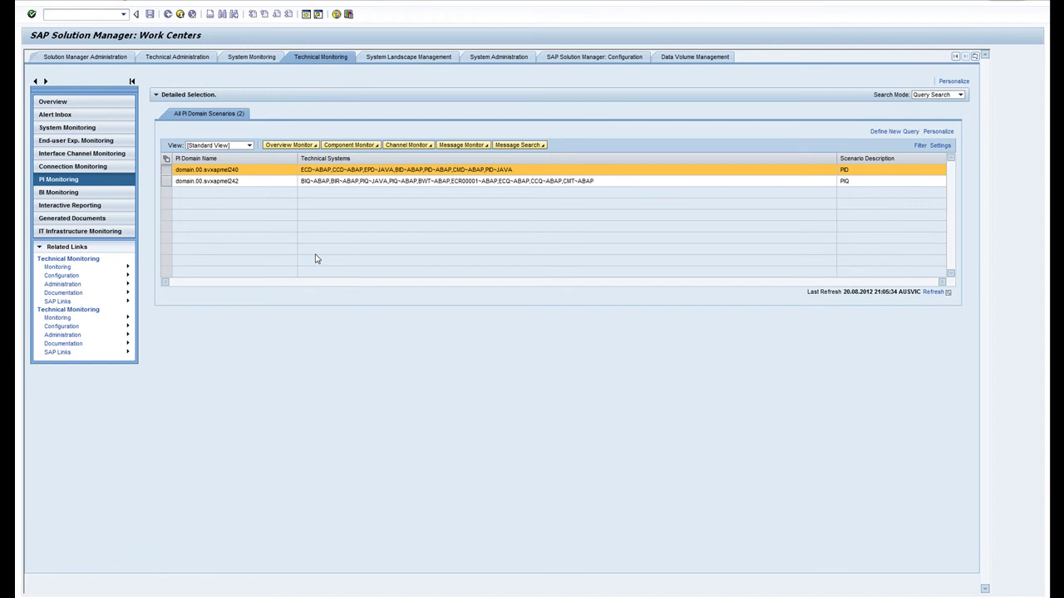
# Show the Dashboards of Interface Channel Monitoring
pyautogui.click(73, 154)
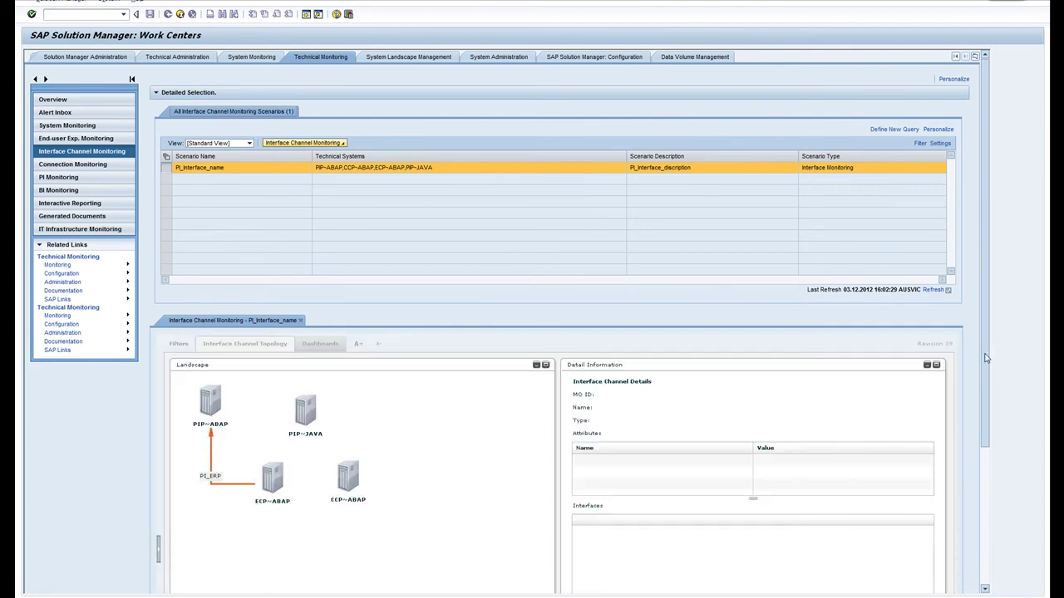
pyautogui.moveTo(986, 357); pyautogui.dragTo(964, 482)
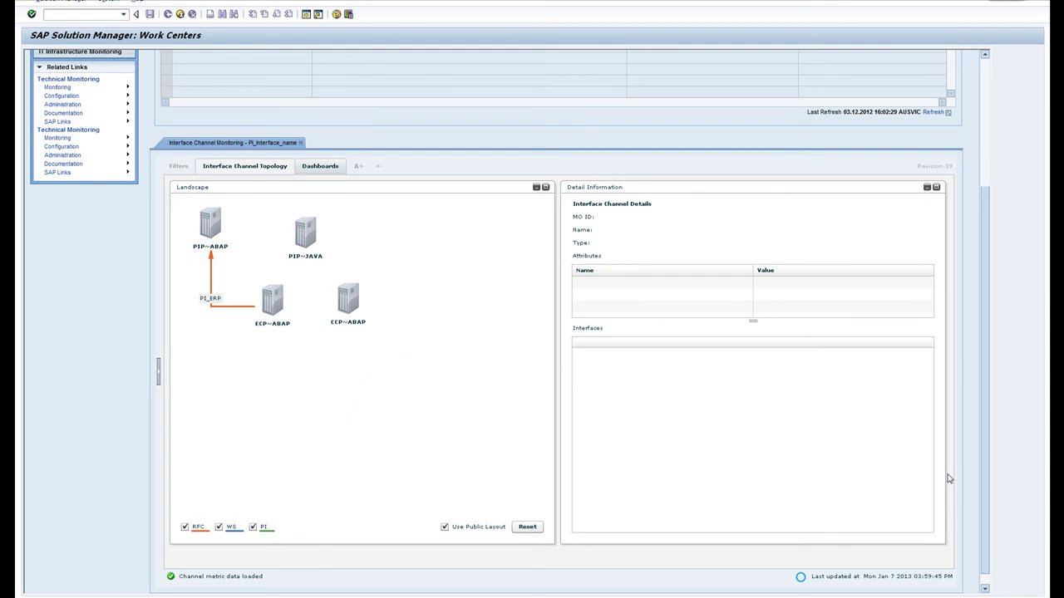
pyautogui.click(319, 167)
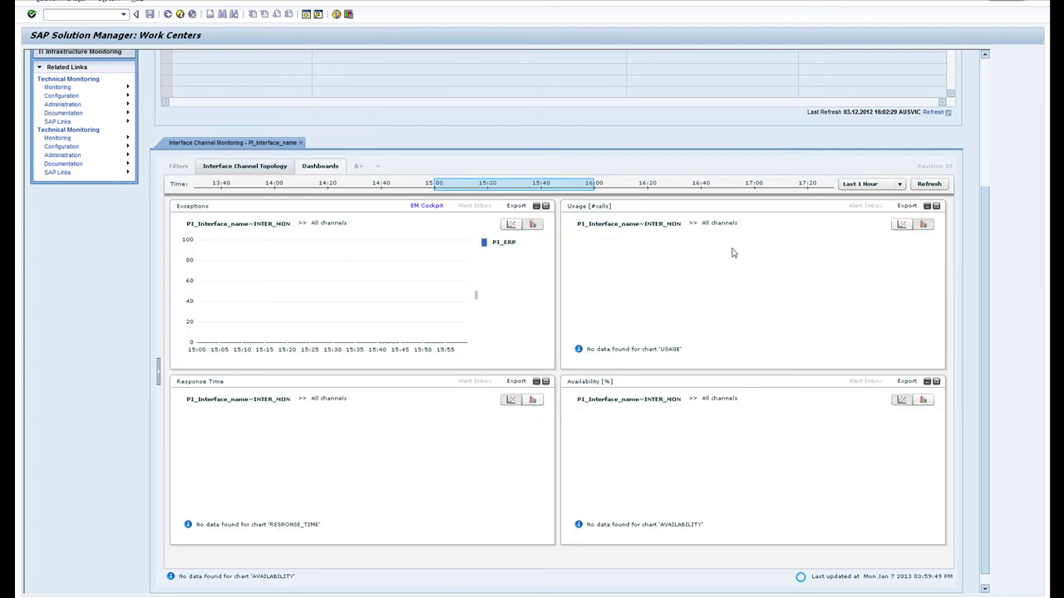
# Choose a custom dashboard time range starting Nov 1 2012
pyautogui.click(899, 183)
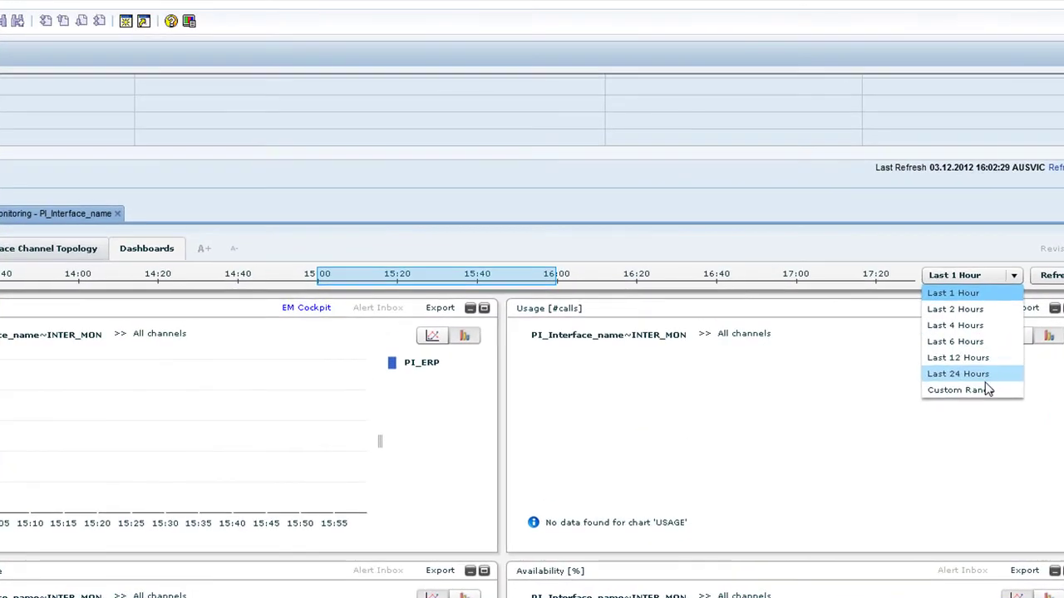
pyautogui.click(987, 390)
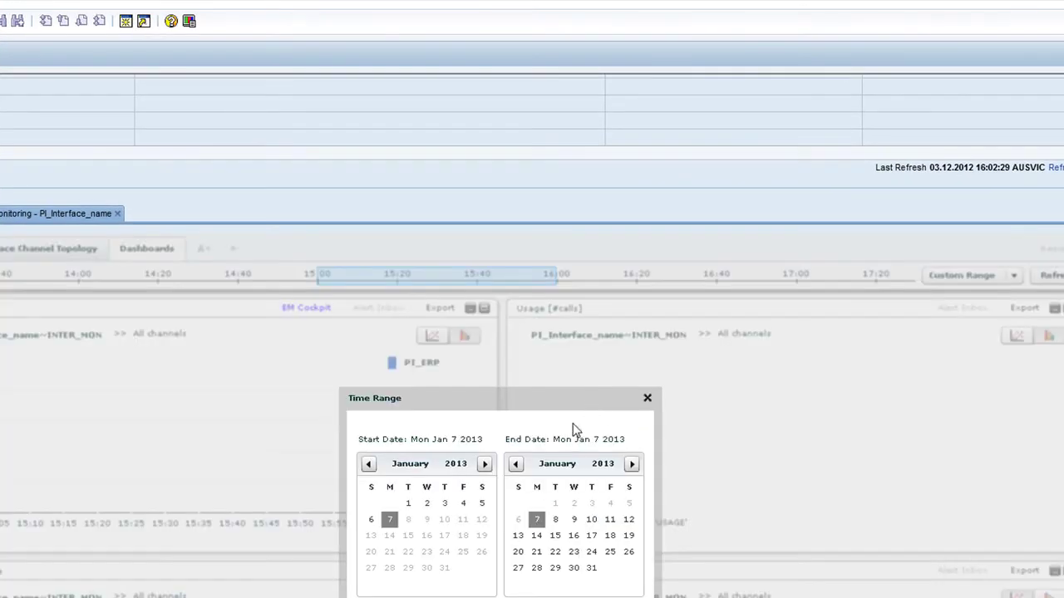
pyautogui.click(368, 464)
pyautogui.click(368, 464)
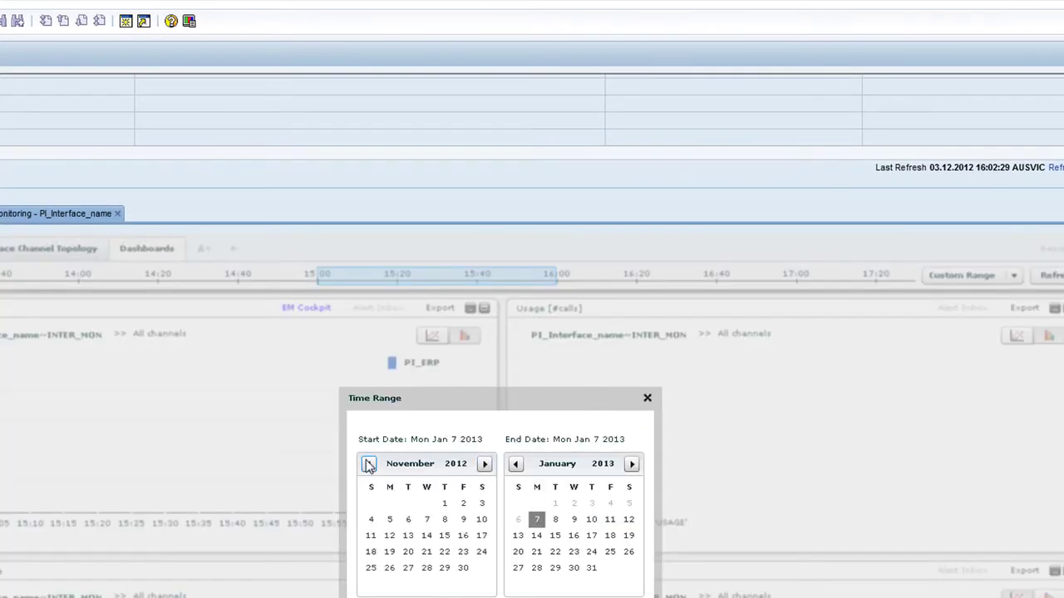
pyautogui.click(368, 464)
pyautogui.click(484, 464)
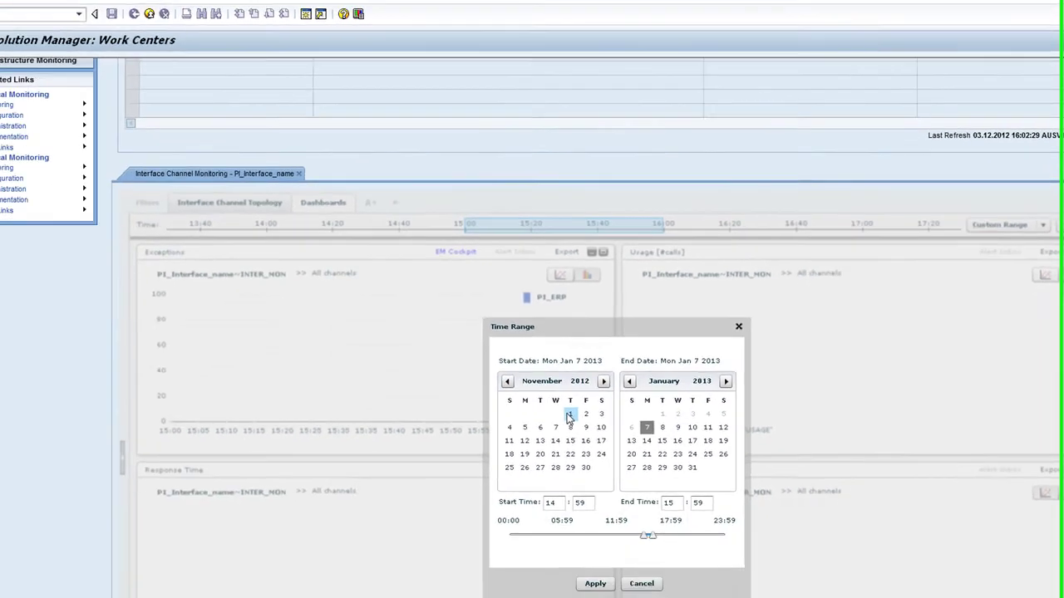
pyautogui.click(569, 415)
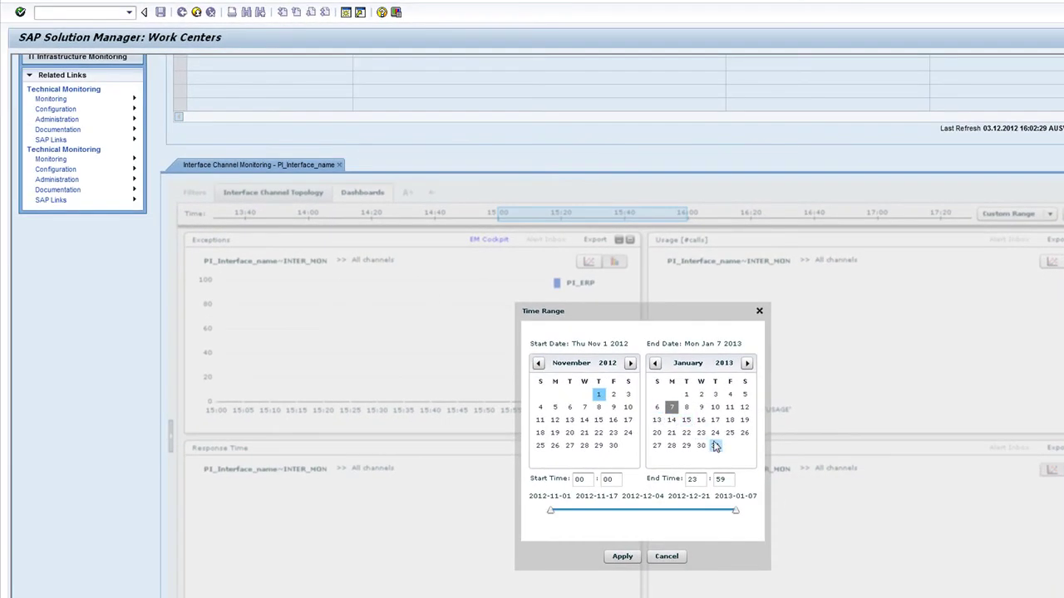
# Apply the Nov 2012–Jan 2013 range and show Exceptions as a line chart
pyautogui.click(628, 556)
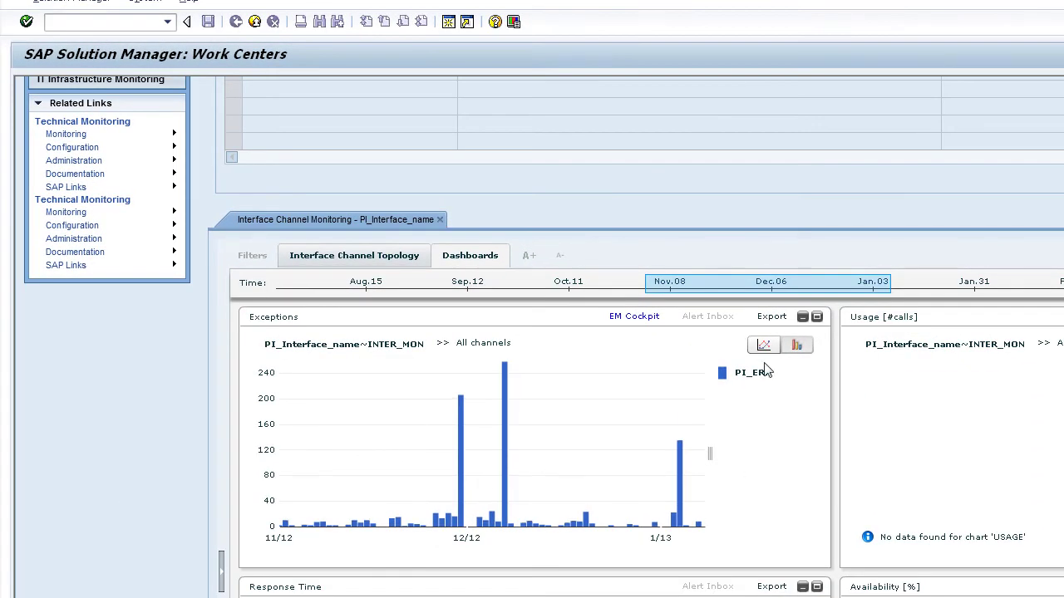
pyautogui.click(764, 345)
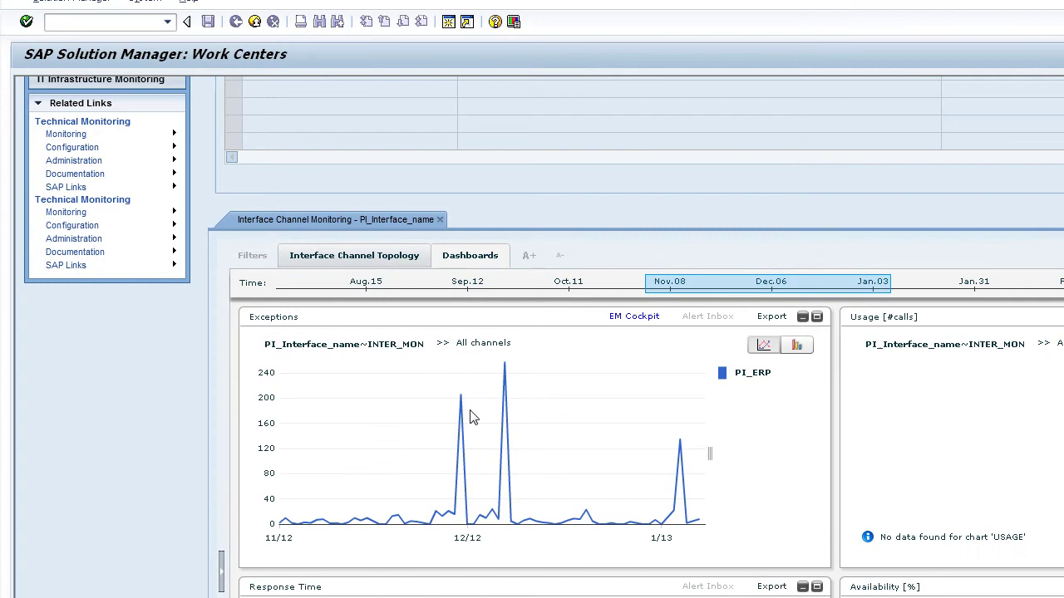
pyautogui.moveTo(464, 406)
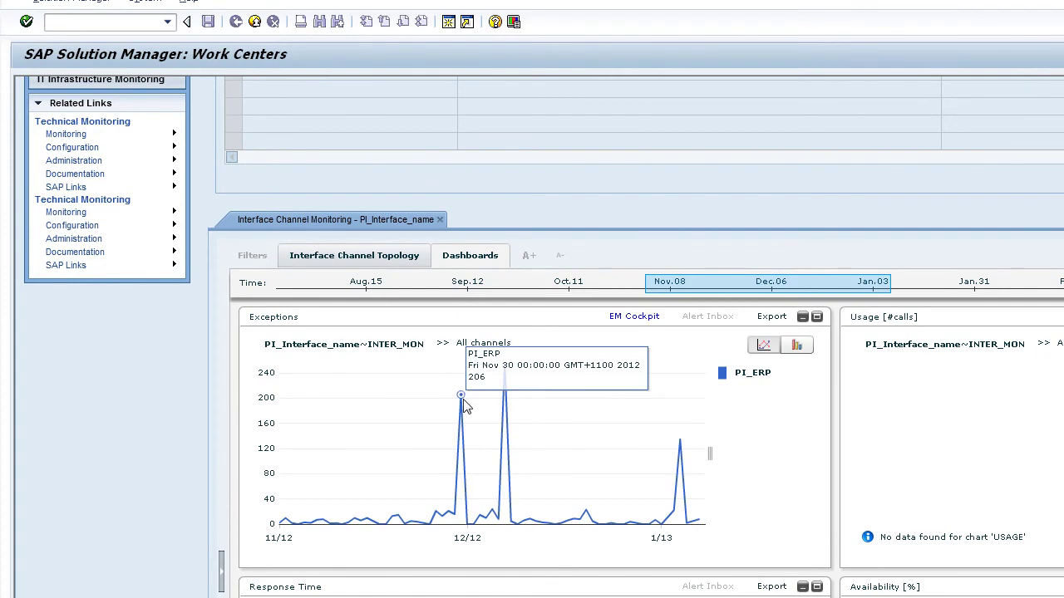
pyautogui.moveTo(509, 370)
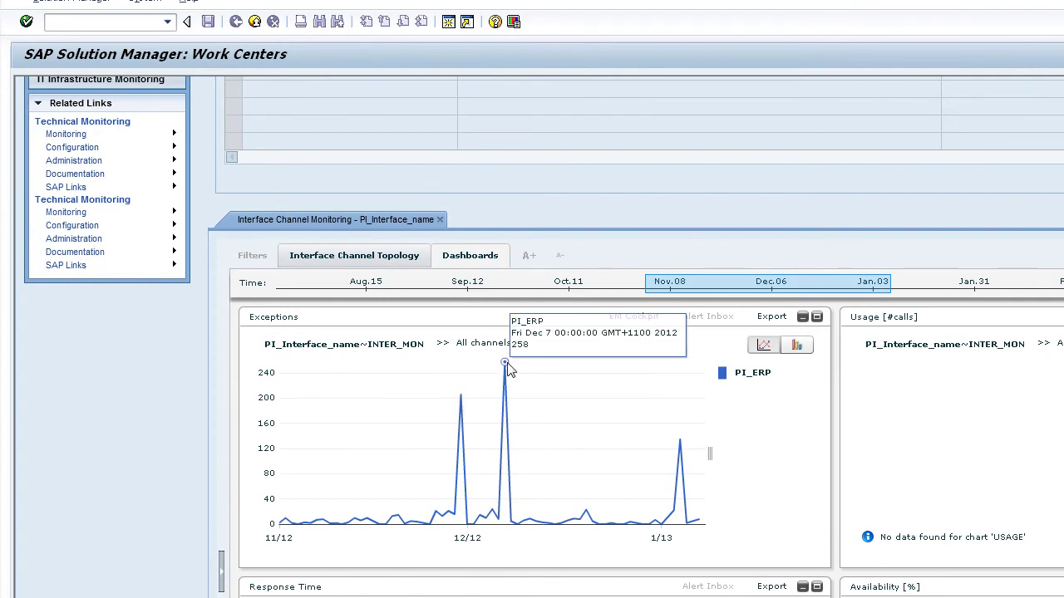